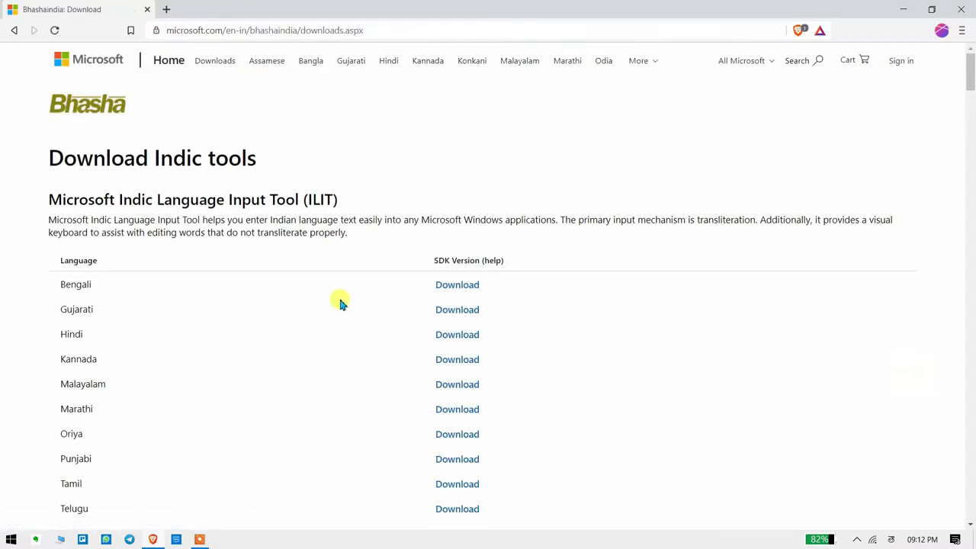
- Download the Telugu SDK version of the Microsoft Indic Language Input Tool to the Desktop as Telugu.exe, replacing the existing file
scroll(341, 303, down, 3)
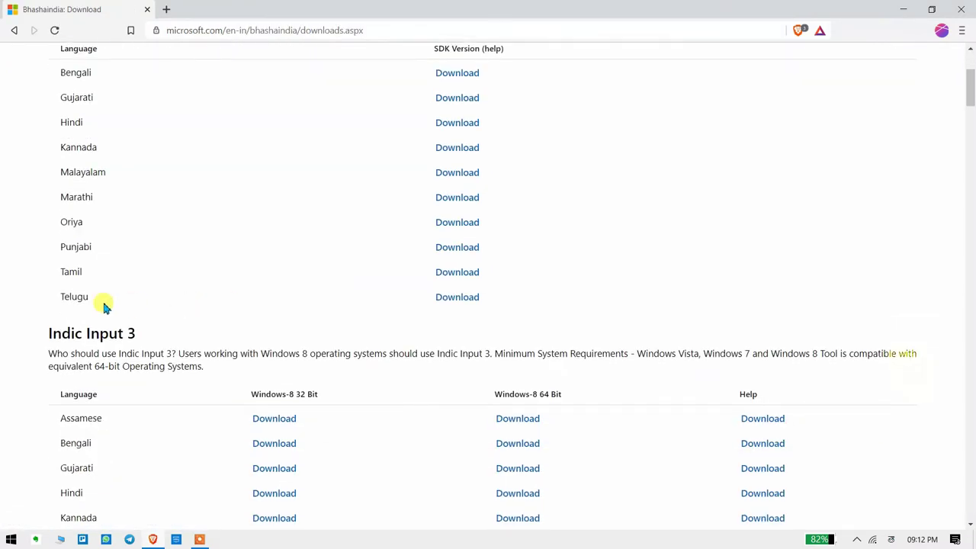
click(460, 297)
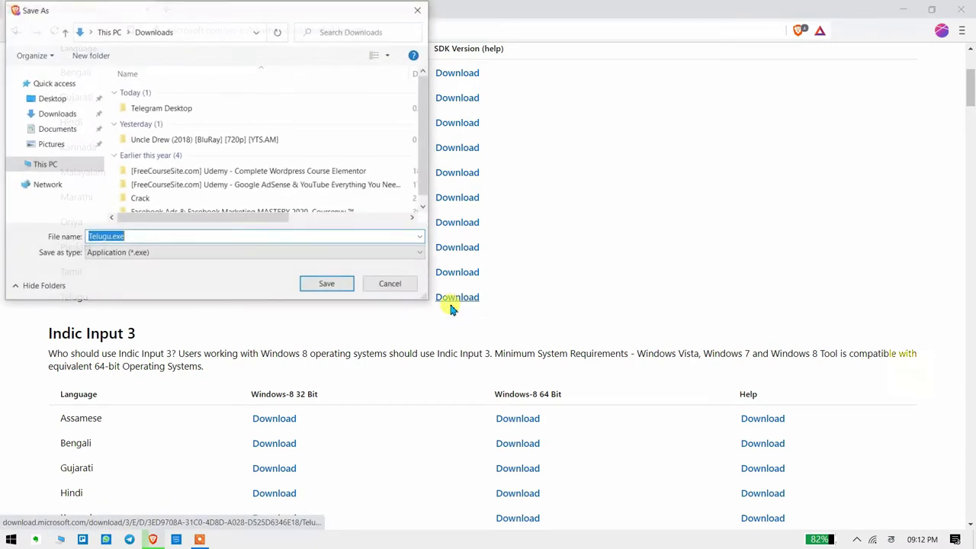
click(59, 99)
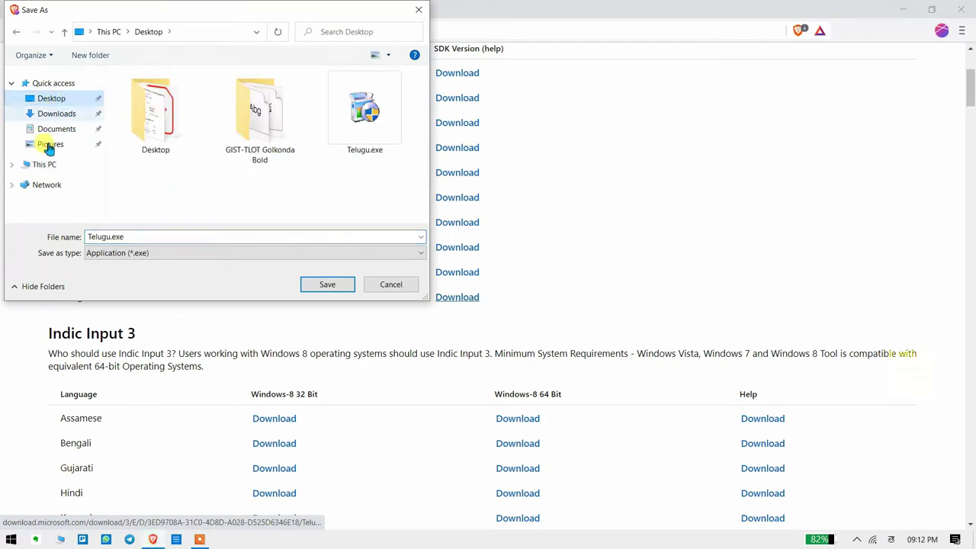
click(347, 285)
click(543, 277)
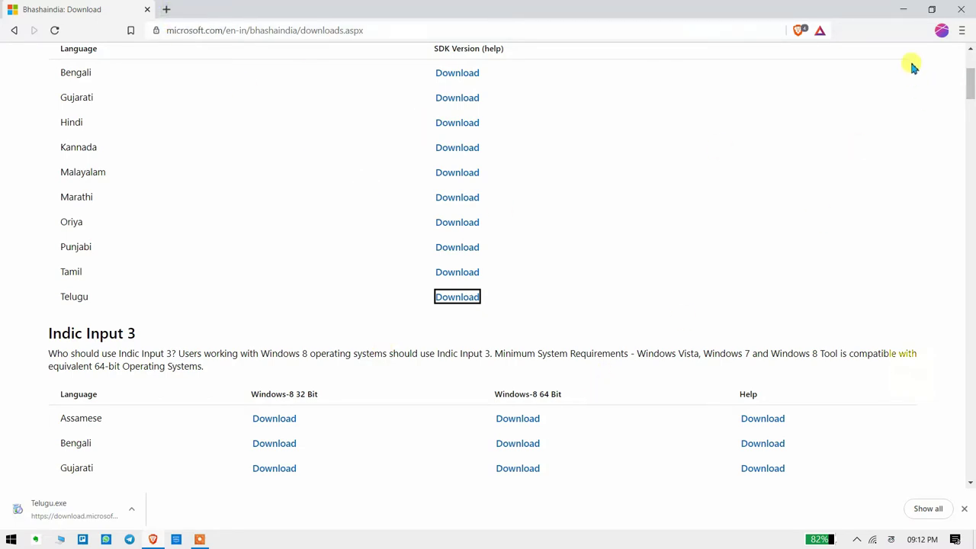
- Finish the Telugu Indic Language Input Tool installation from the desktop and close the leftover Extracting Files window
click(903, 10)
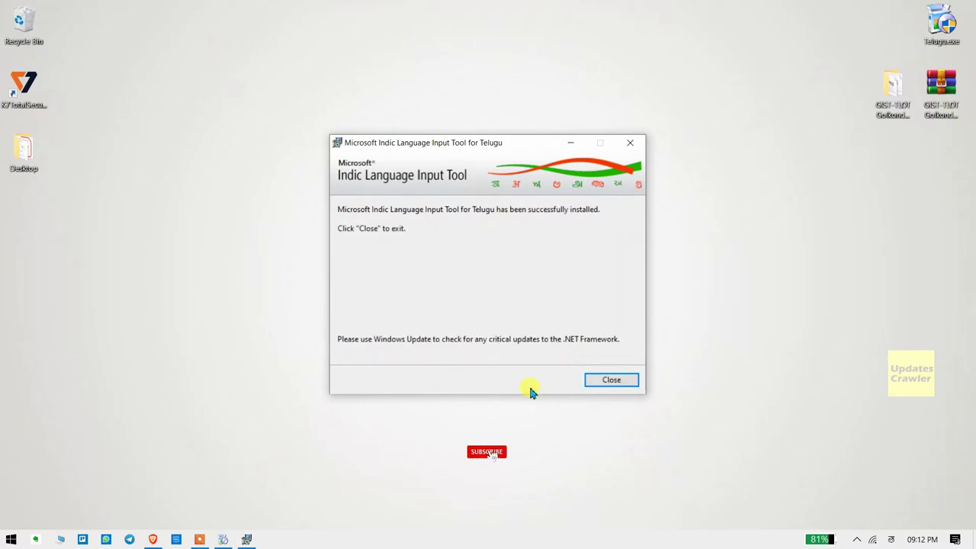
click(614, 379)
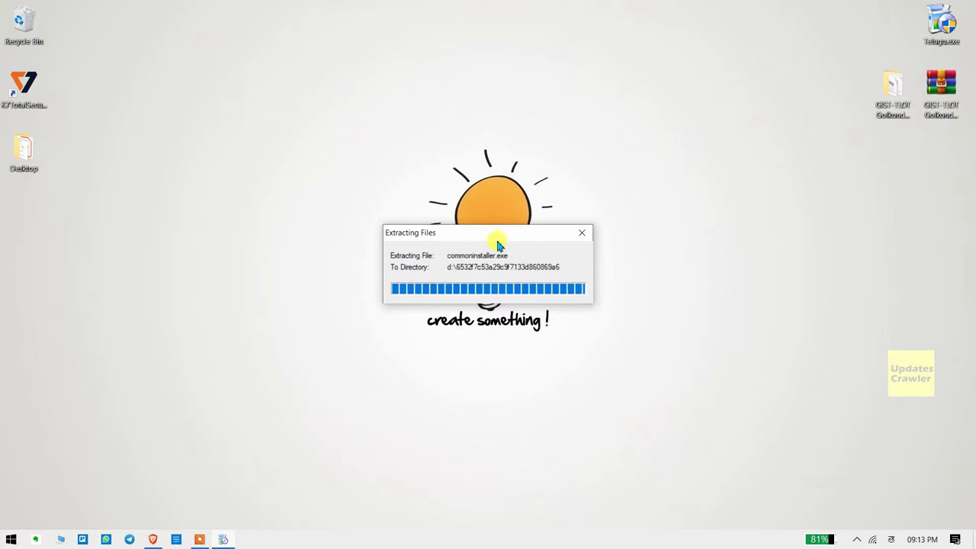
drag(491, 238, 572, 30)
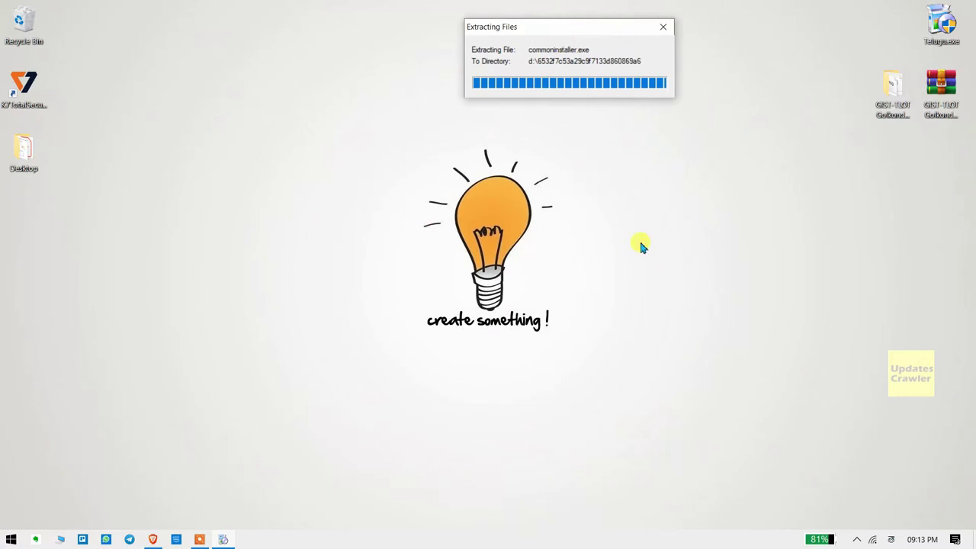
click(662, 27)
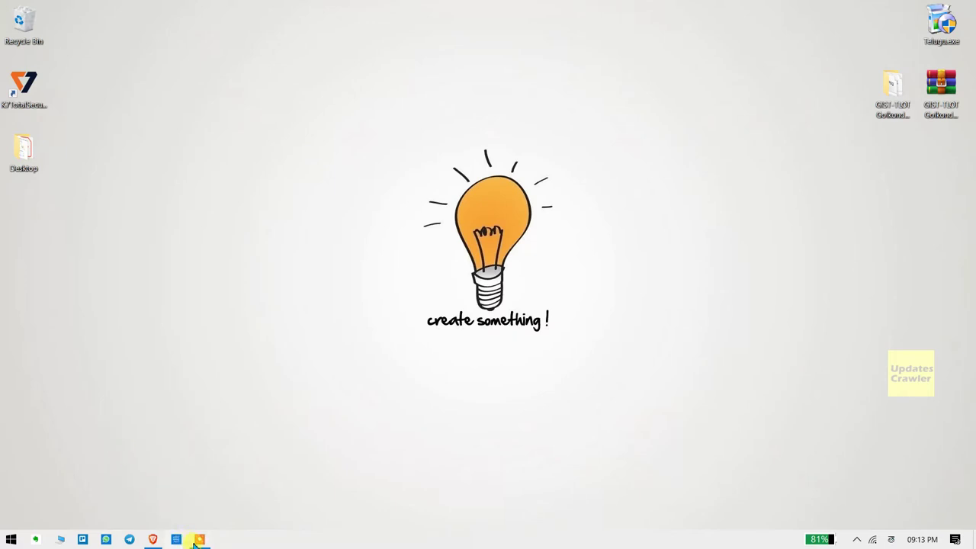
- Return to the browser, open Google in a new tab and search for "telugu fonts"
click(154, 540)
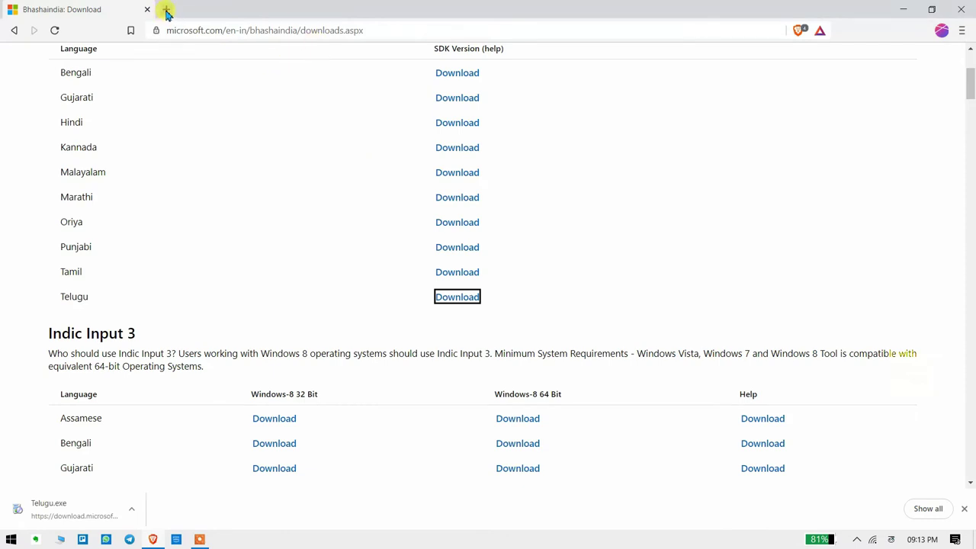
click(167, 13)
text(GOO)
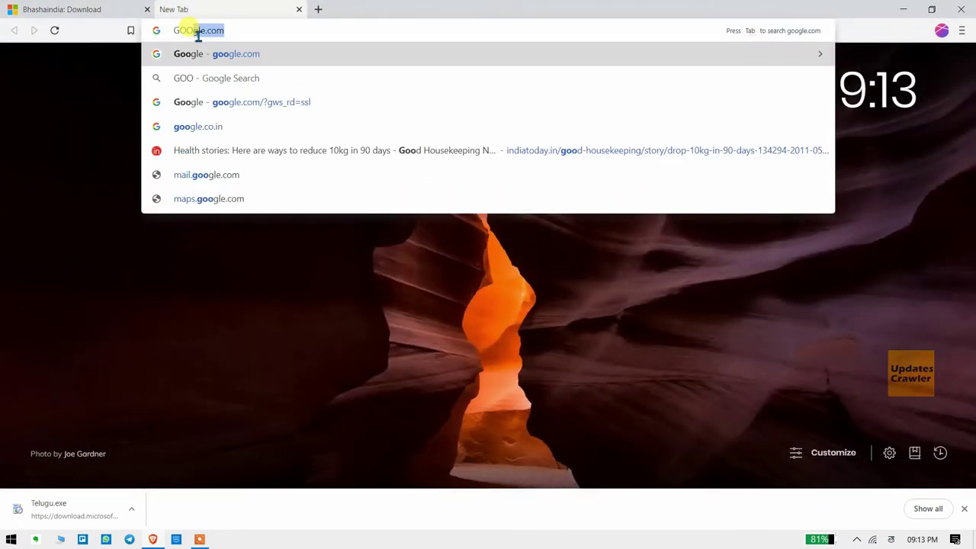
key(Return)
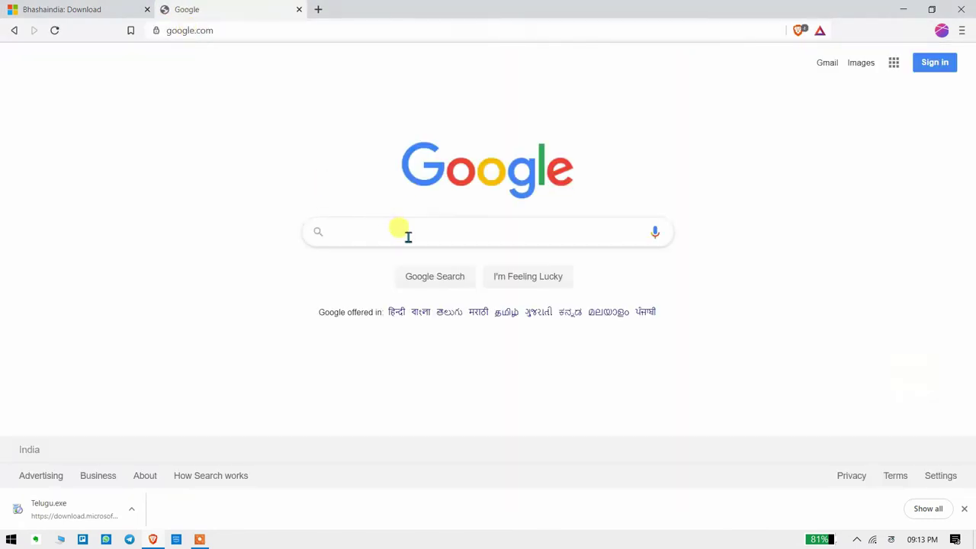
text(TEL)
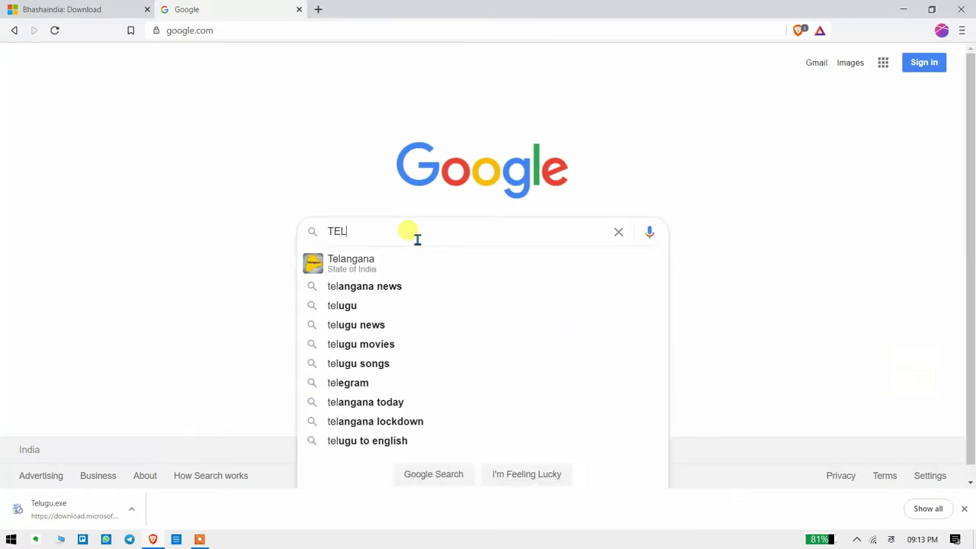
text(UGUFONTS)
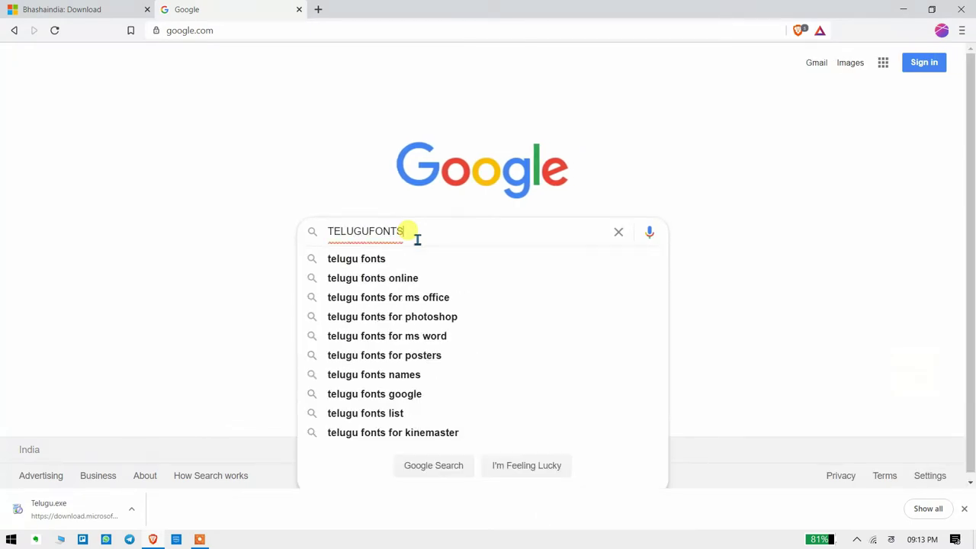
click(383, 263)
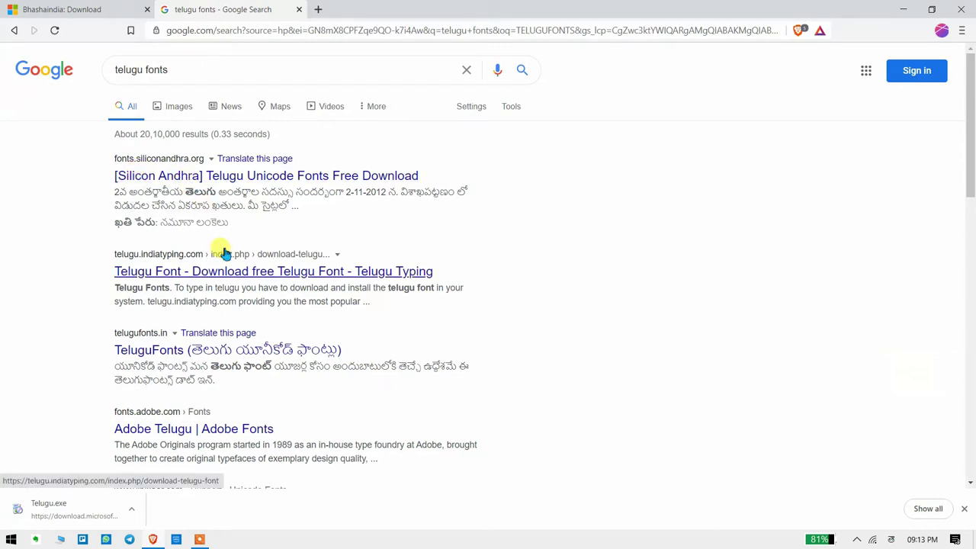
- Open the Silicon Andhra Telugu Unicode Fonts page from the search results and decline the Google Translate extension offer
click(335, 183)
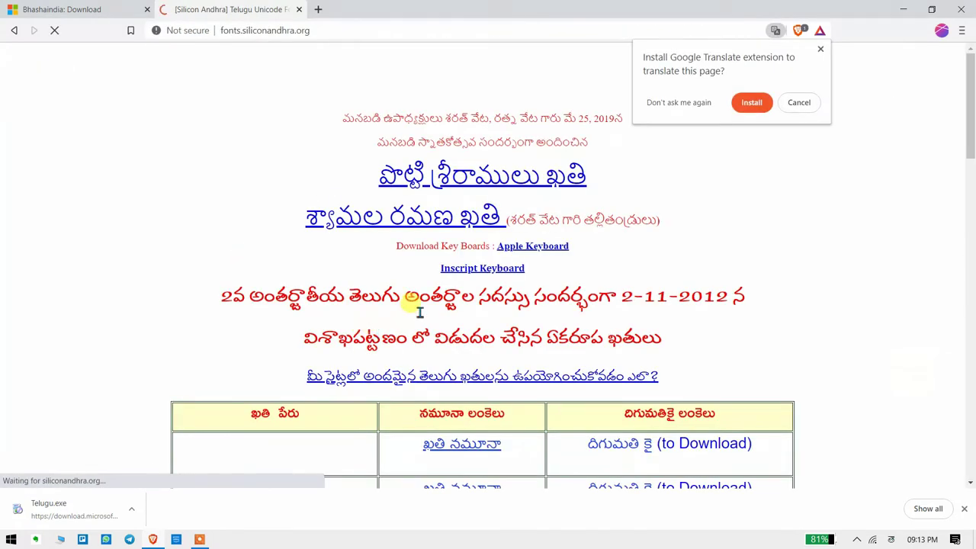
scroll(419, 312, down, 3)
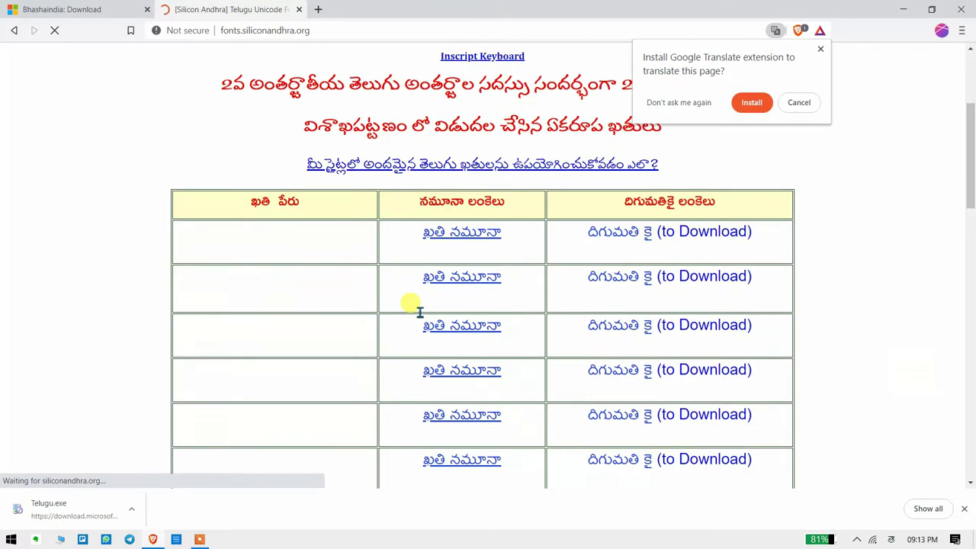
click(799, 102)
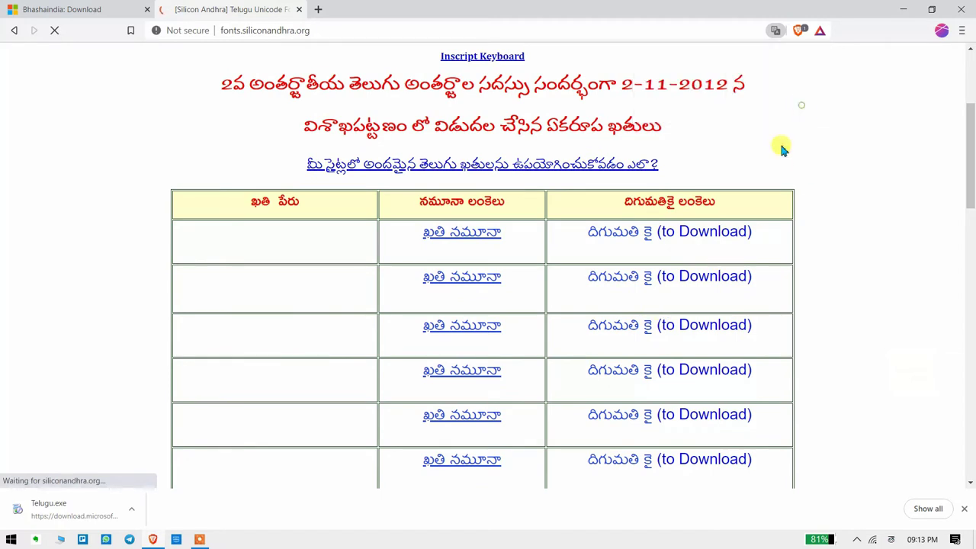
- Start downloading the first font in the table and create a new folder on the Desktop for it, keeping the default folder name
click(721, 239)
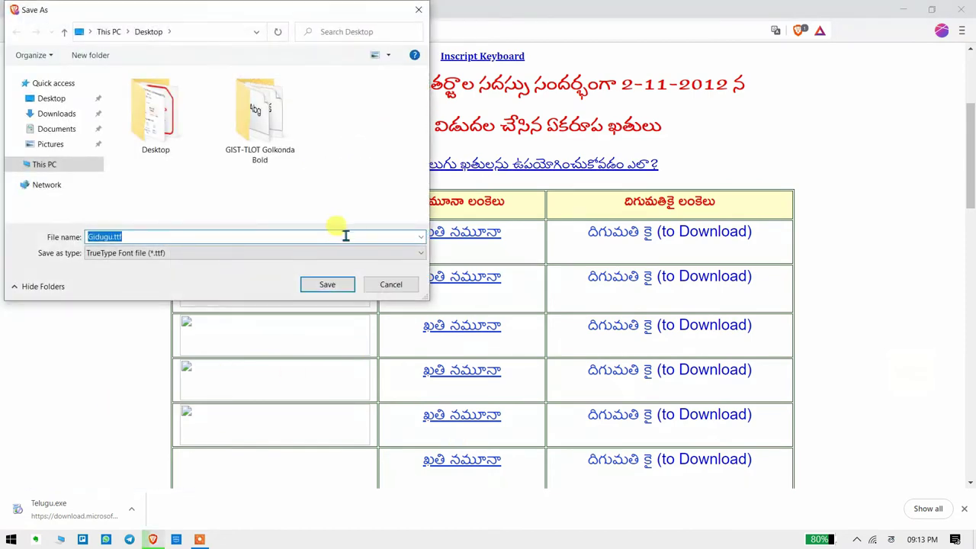
right_click(342, 154)
mouse_move(387, 289)
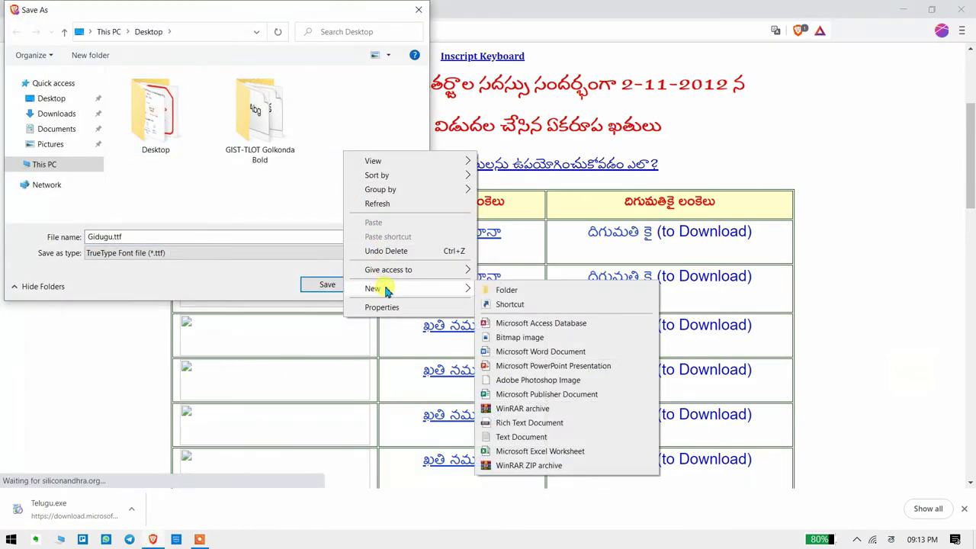
click(521, 294)
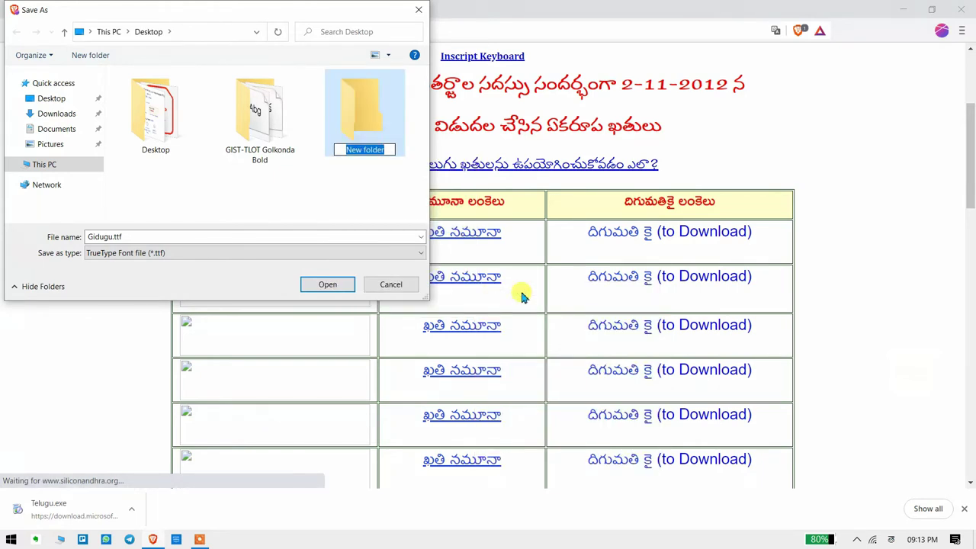
key(BackSpace)
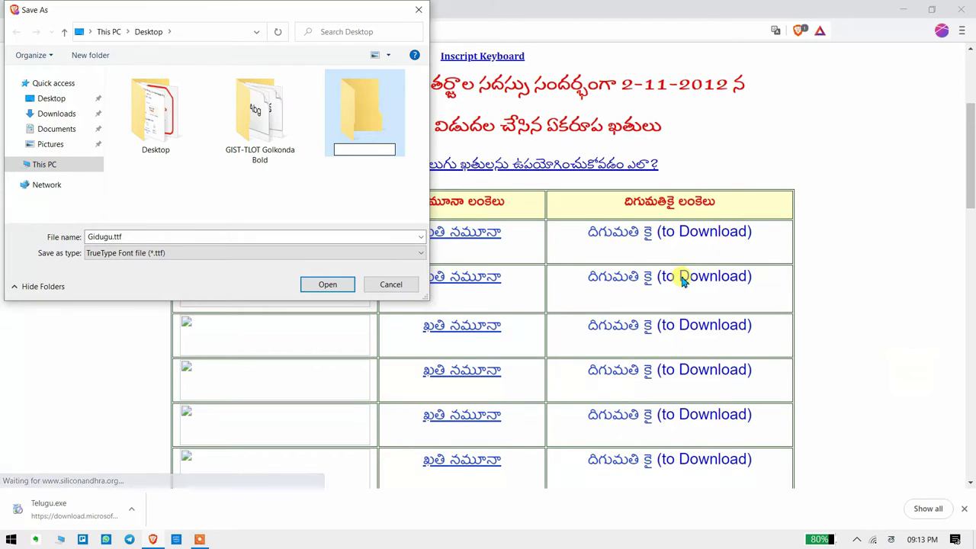
text(123)
key(Escape)
- Save Gidugu.ttf into the Desktop's "New folder"
double_click(363, 141)
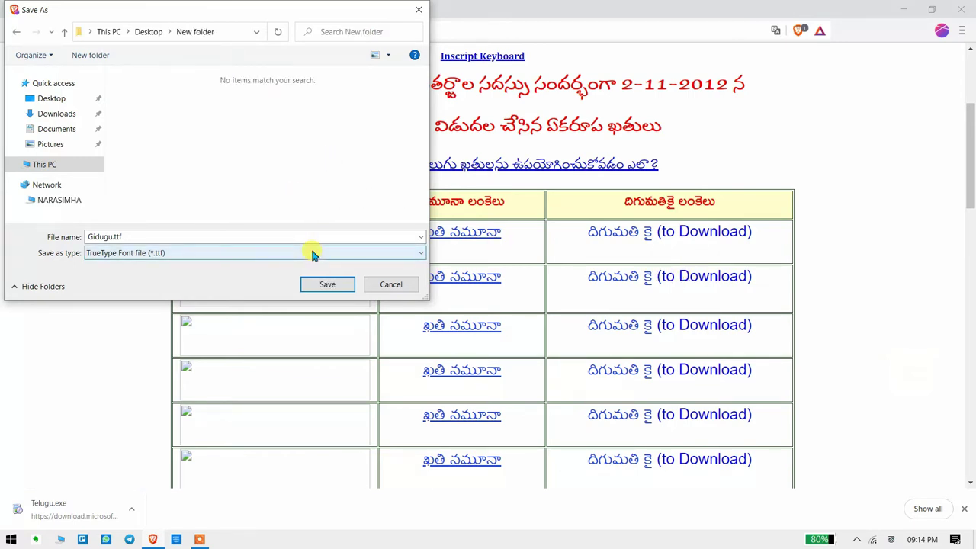
click(54, 103)
double_click(368, 153)
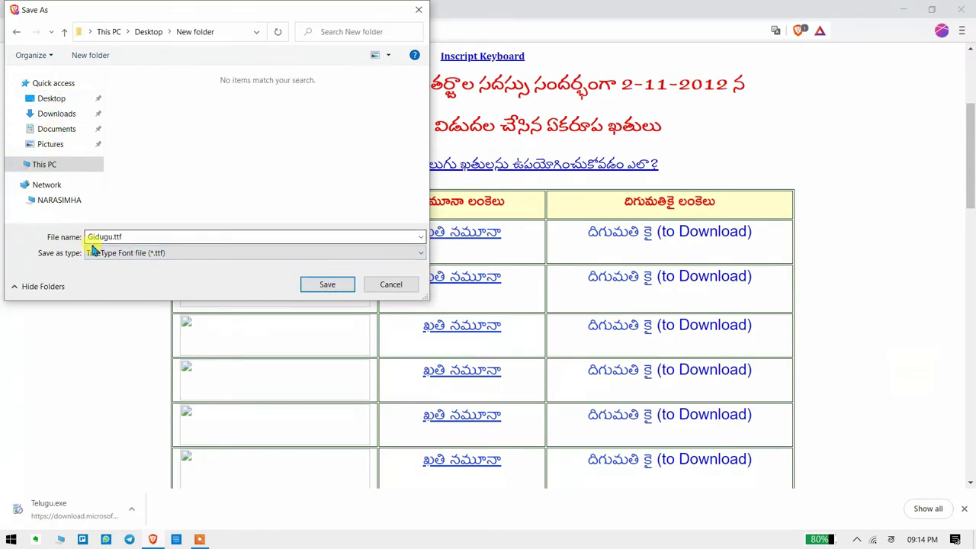
click(325, 288)
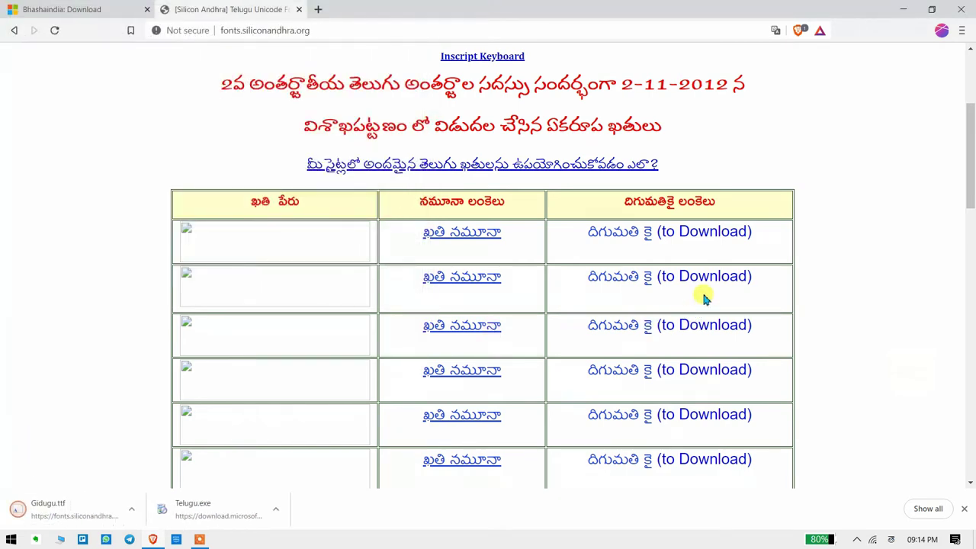
- Download the second and third fonts in the table, Gurajada.ttf and Suravaram.ttf, into "New folder"
click(709, 281)
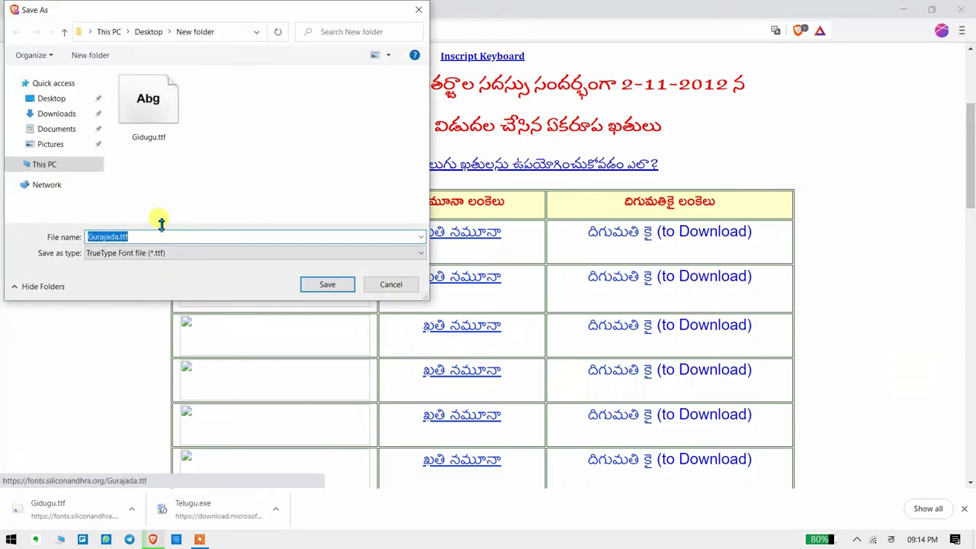
click(336, 289)
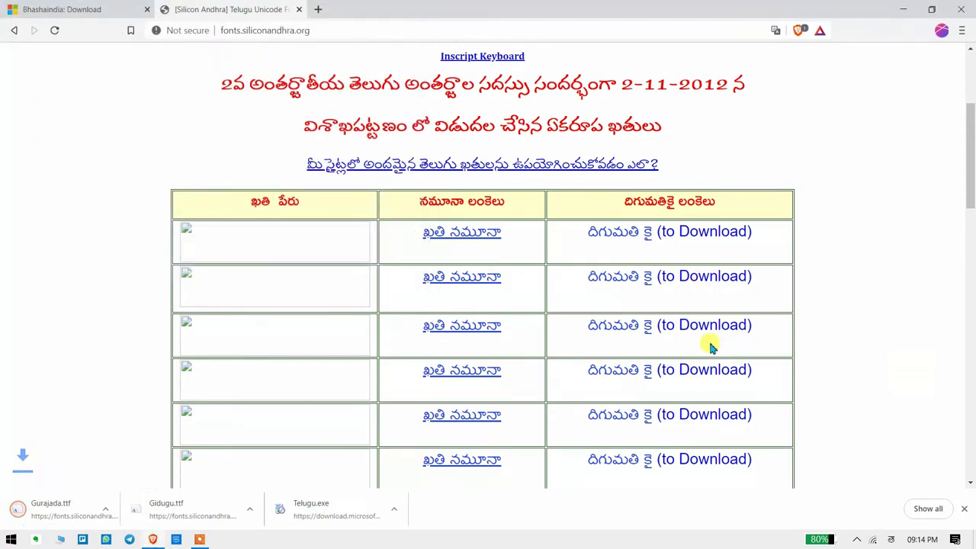
click(689, 328)
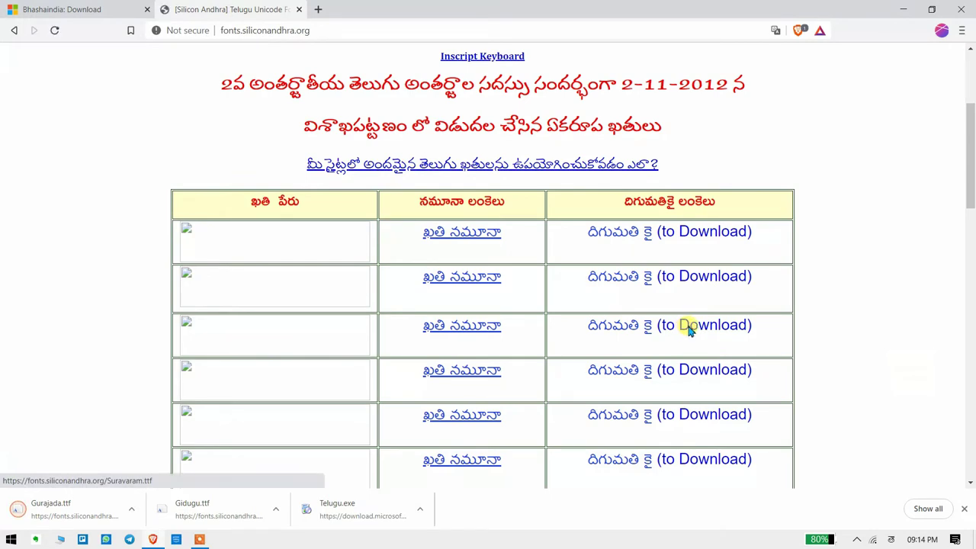
click(330, 285)
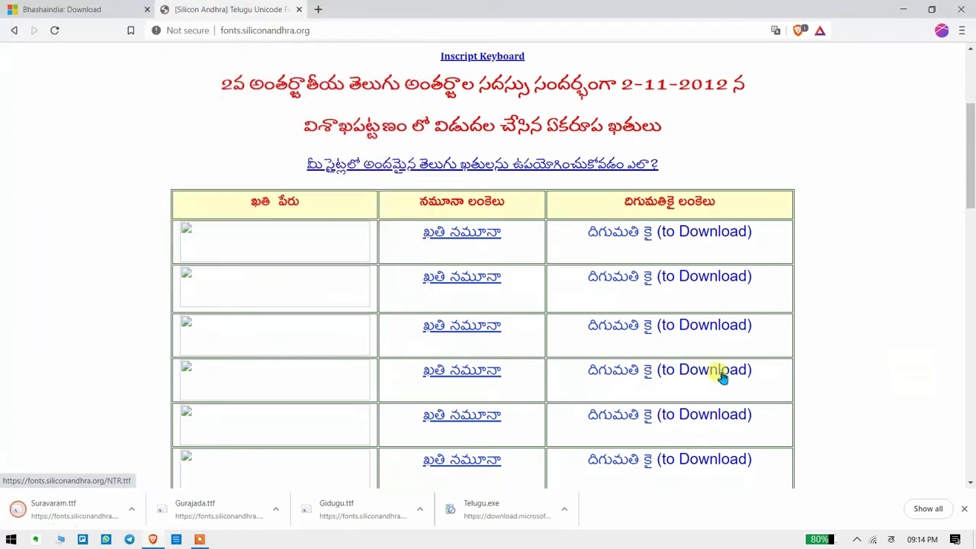
- Download the first table's last three fonts, NTR.ttf, Mandali-Regular.ttf and NATS.ttf, into "New folder"
click(721, 376)
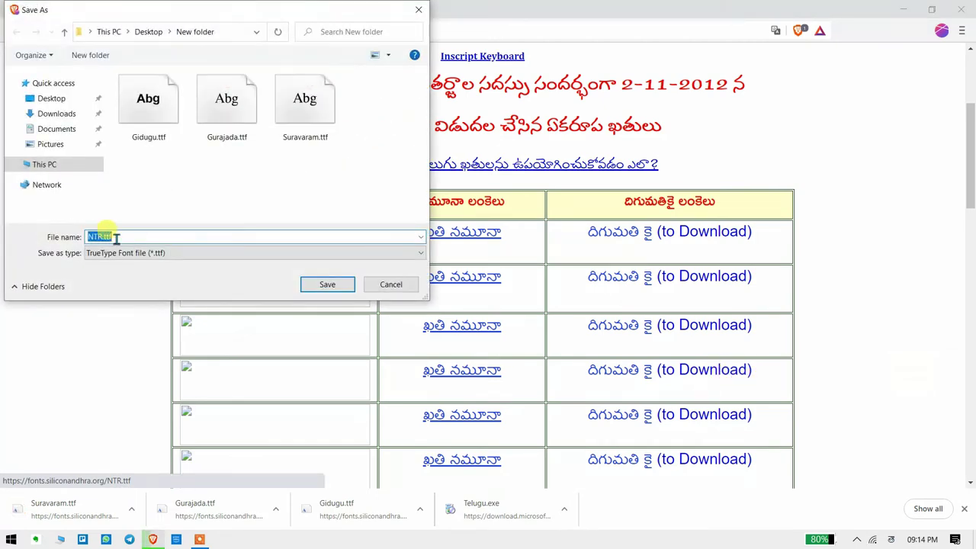
click(327, 287)
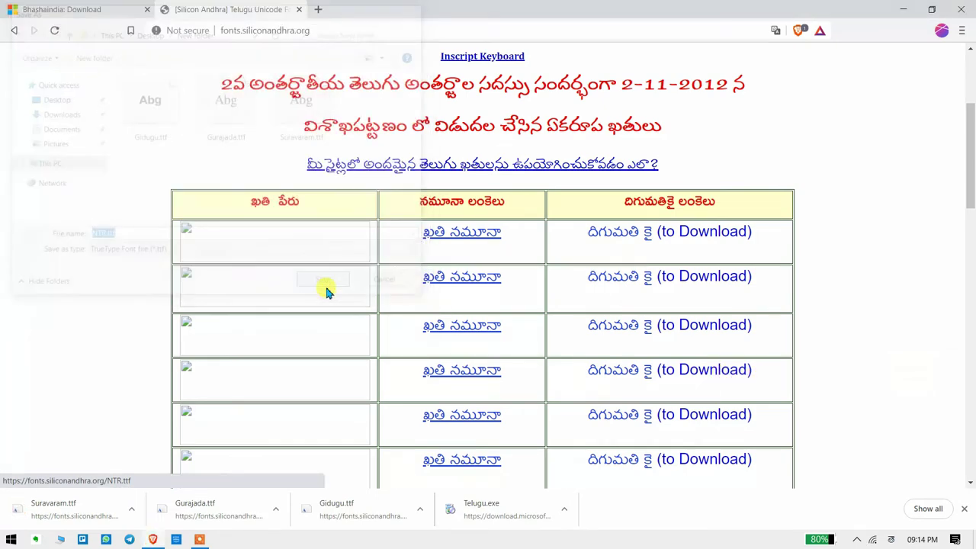
scroll(653, 396, down, 1)
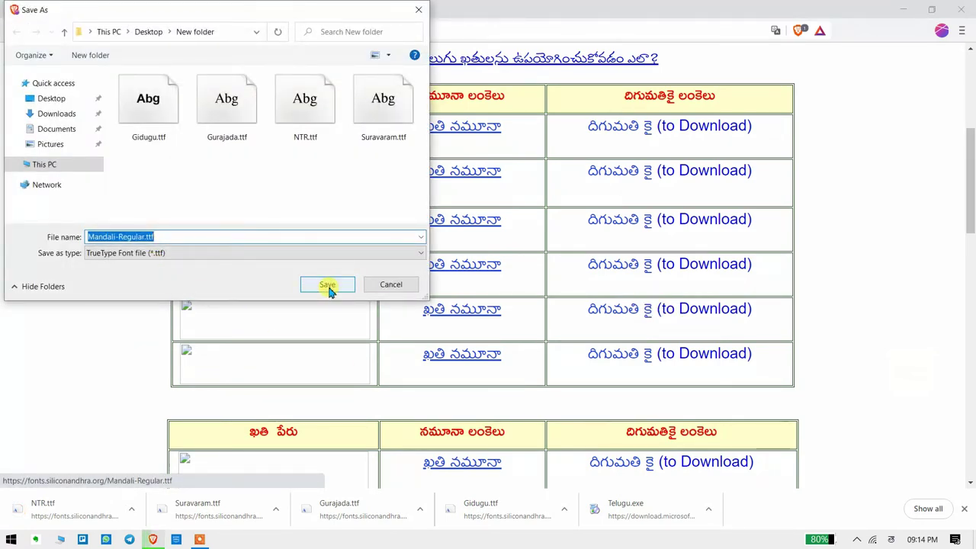
click(328, 289)
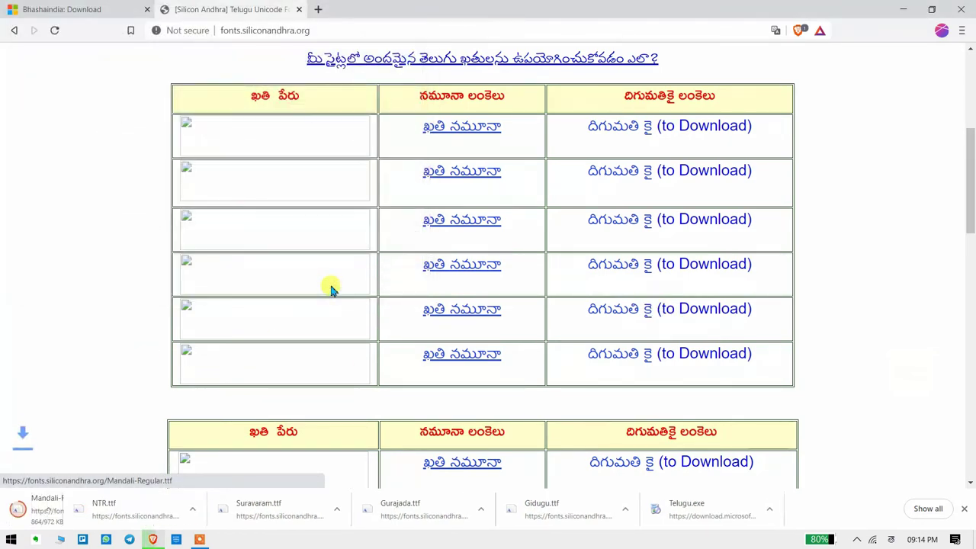
click(719, 356)
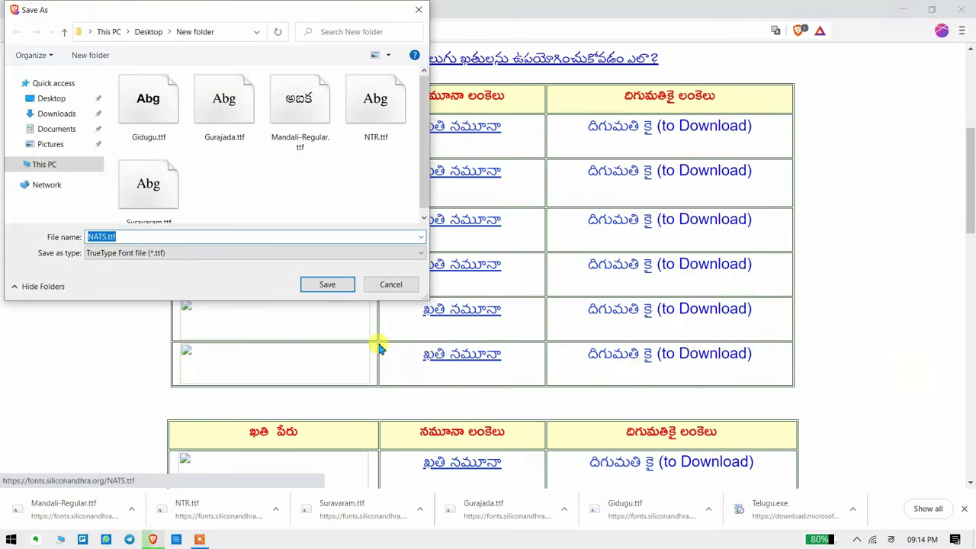
click(338, 290)
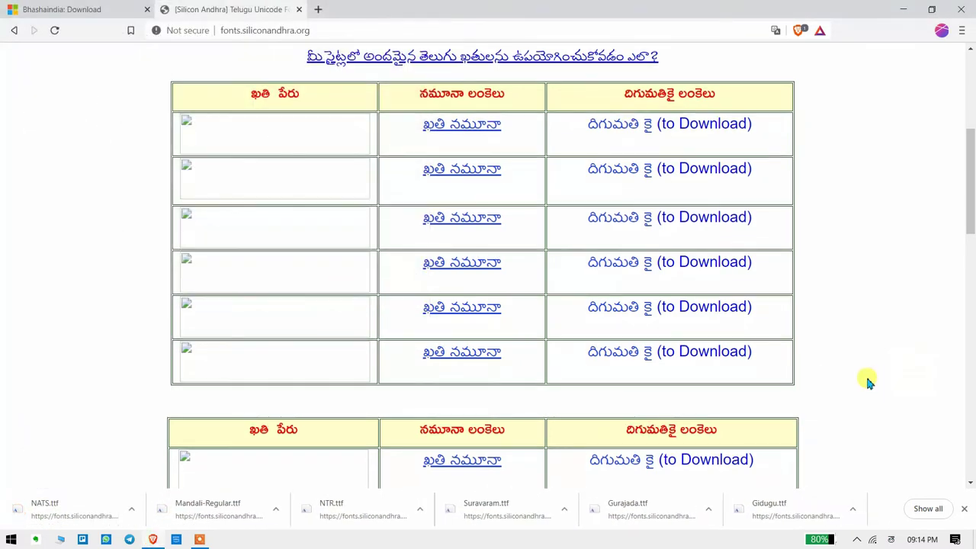
- Download the second table's first font, Sree Krushnadevaraya.ttf, into "New folder" and close the browser
scroll(867, 379, down, 3)
click(719, 255)
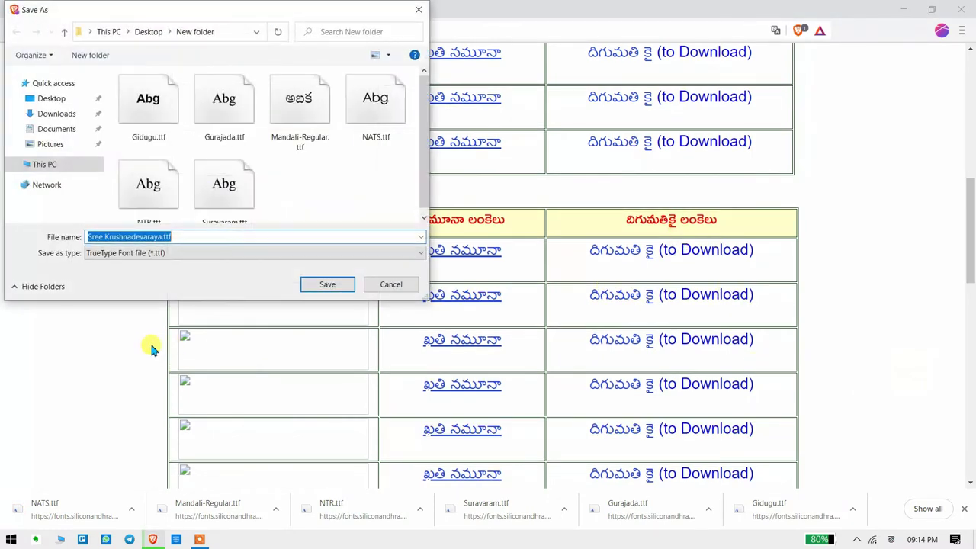
click(331, 289)
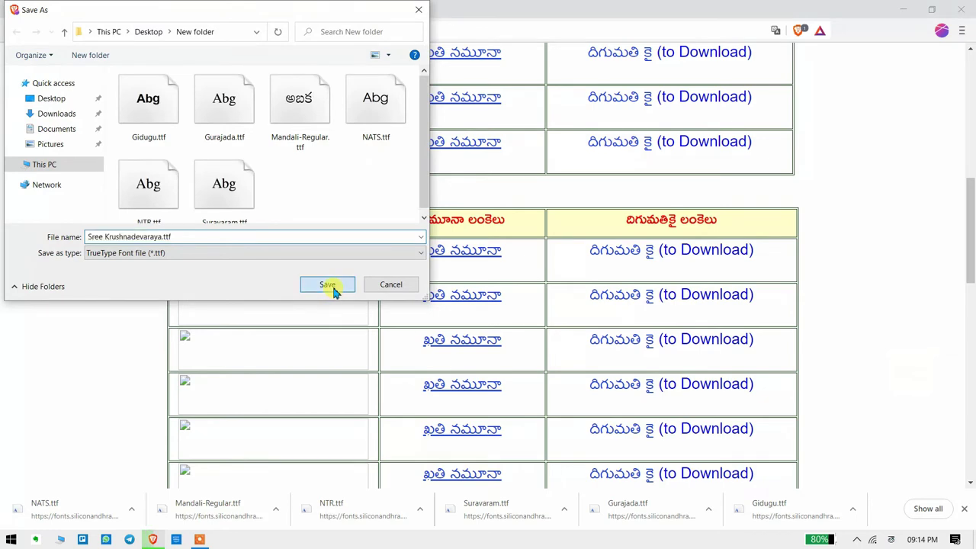
click(965, 16)
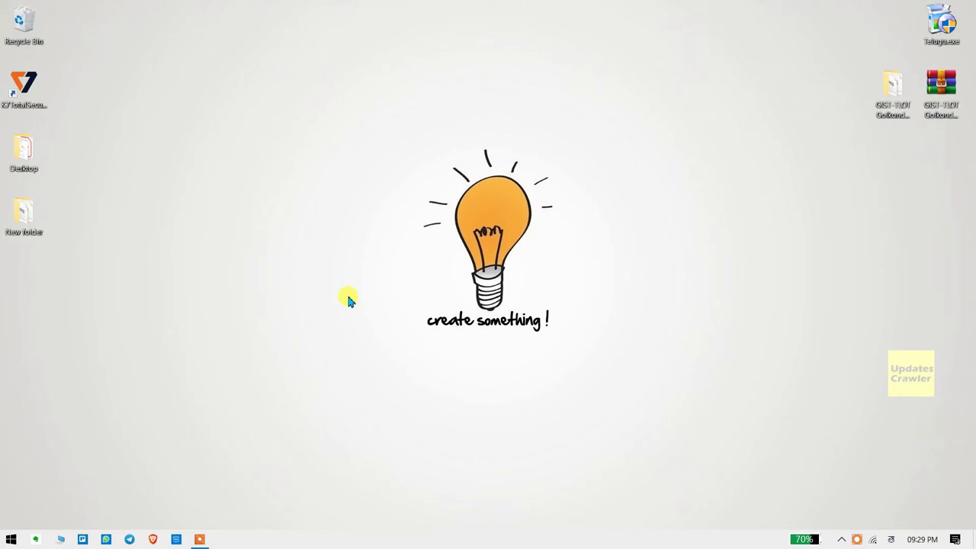
- Open "New folder" on the desktop and start installing all seven font files for all users
double_click(36, 234)
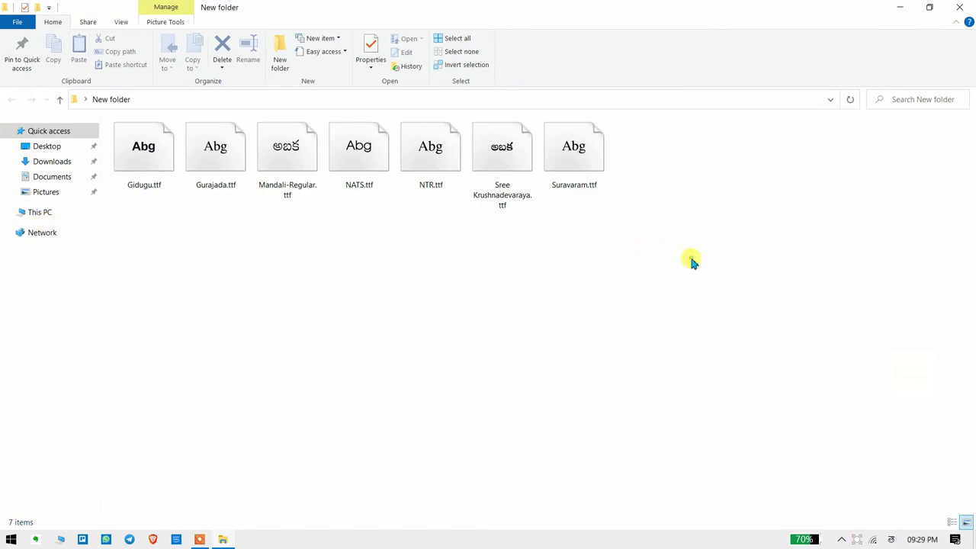
drag(625, 258, 102, 109)
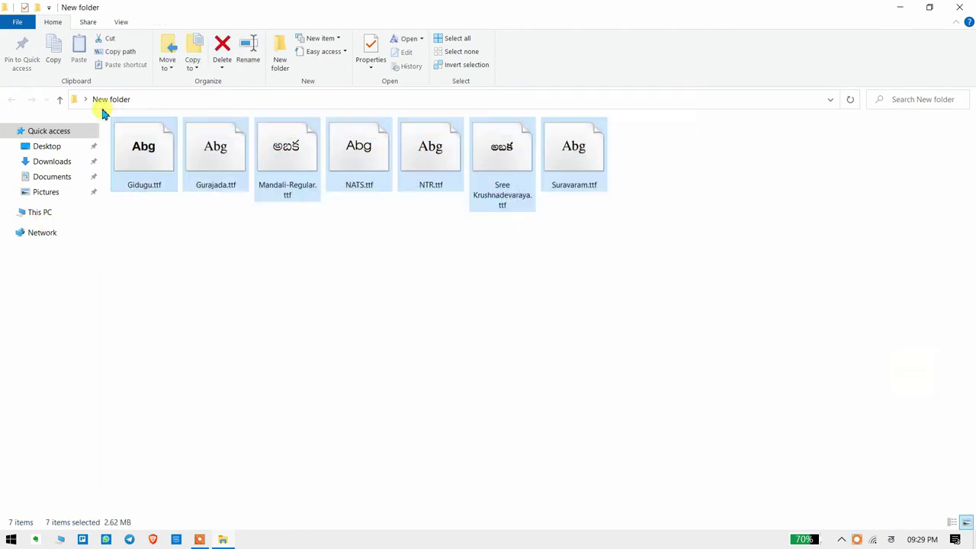
right_click(160, 162)
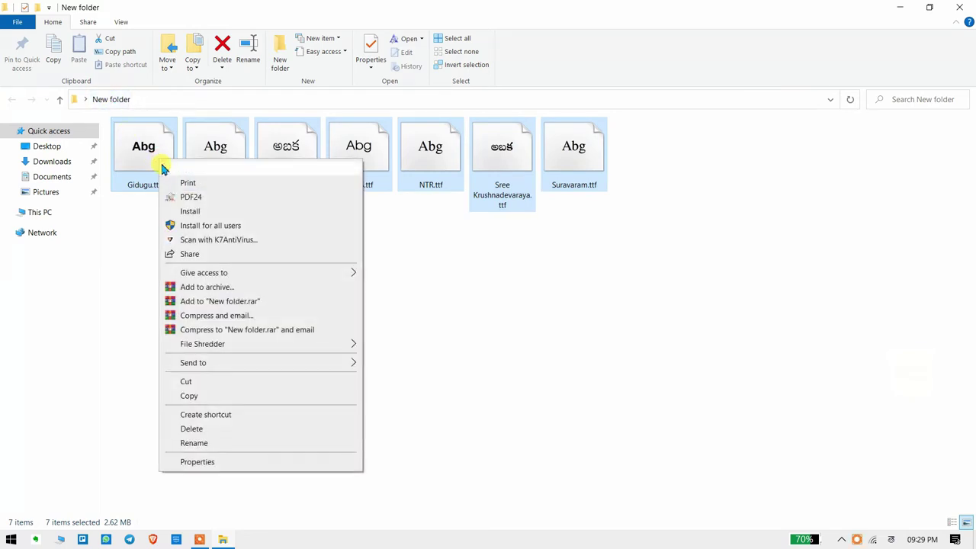
click(218, 228)
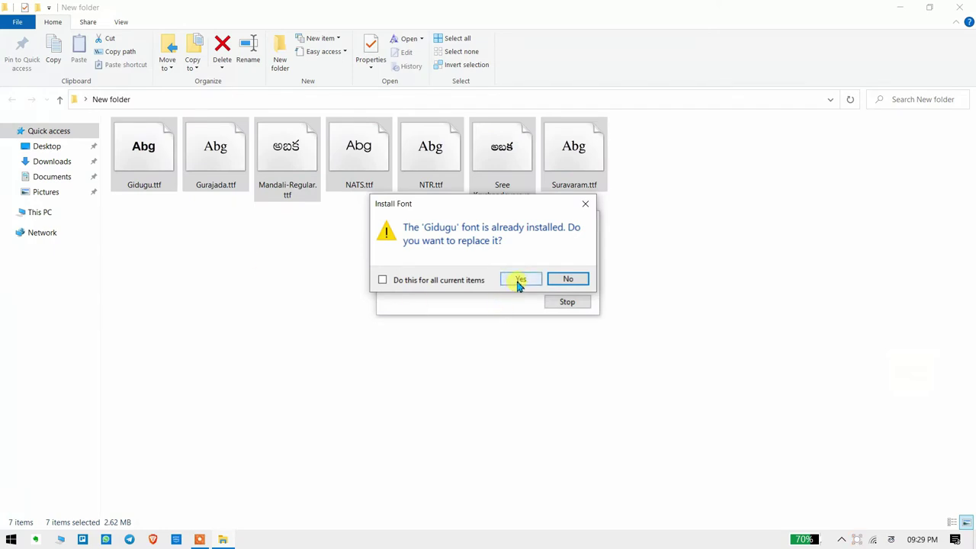
- Agree to replace the existing copy of each font, from Gidugu through Suravaram, and close the folder once installation finishes
click(519, 282)
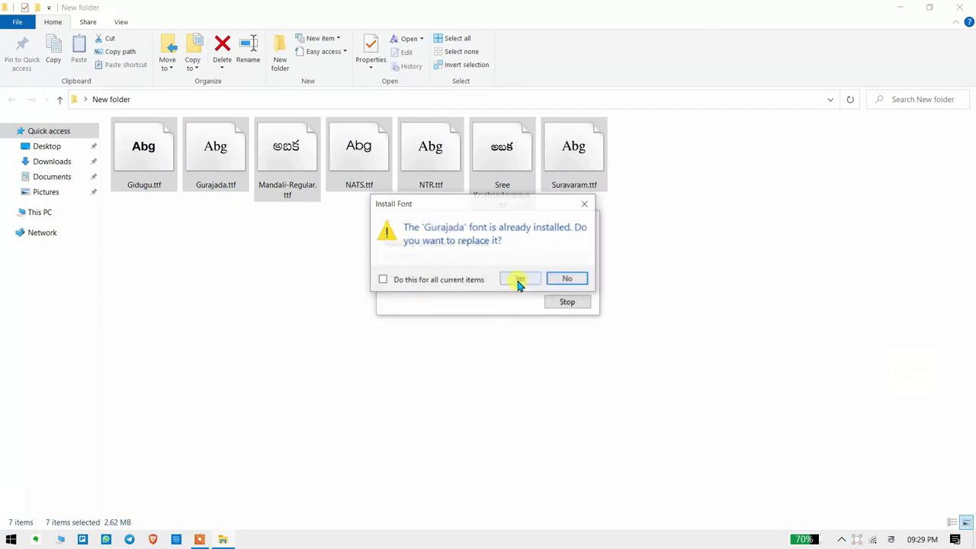
click(519, 282)
click(517, 280)
click(516, 282)
click(516, 282)
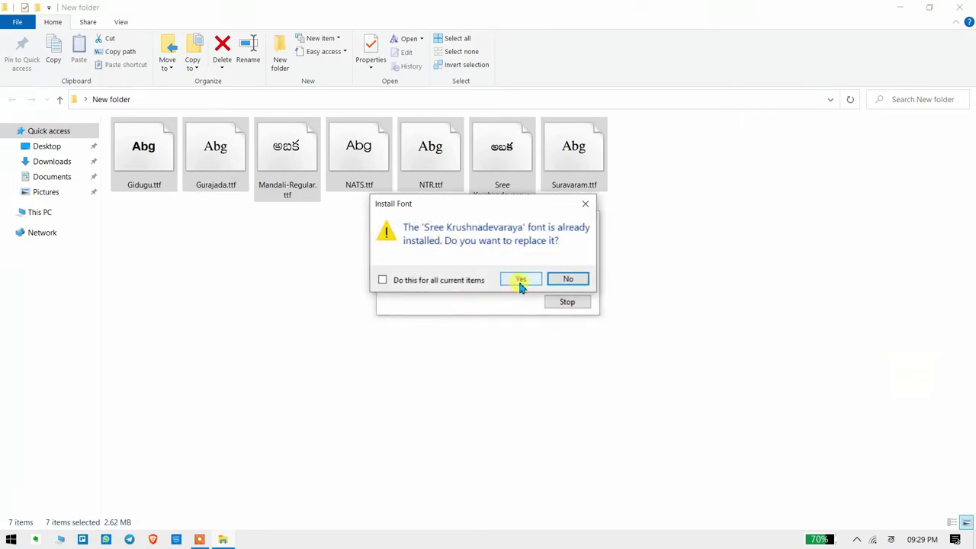
click(519, 283)
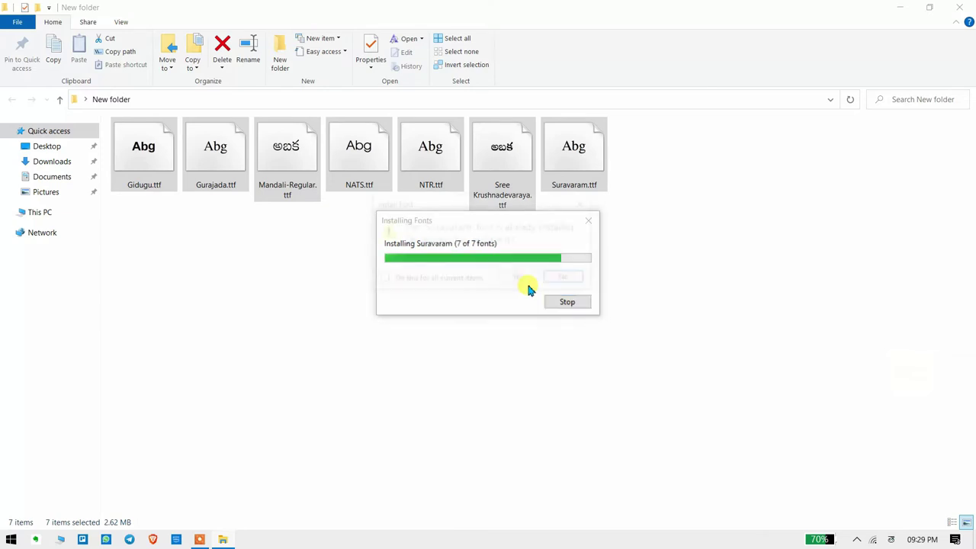
click(528, 288)
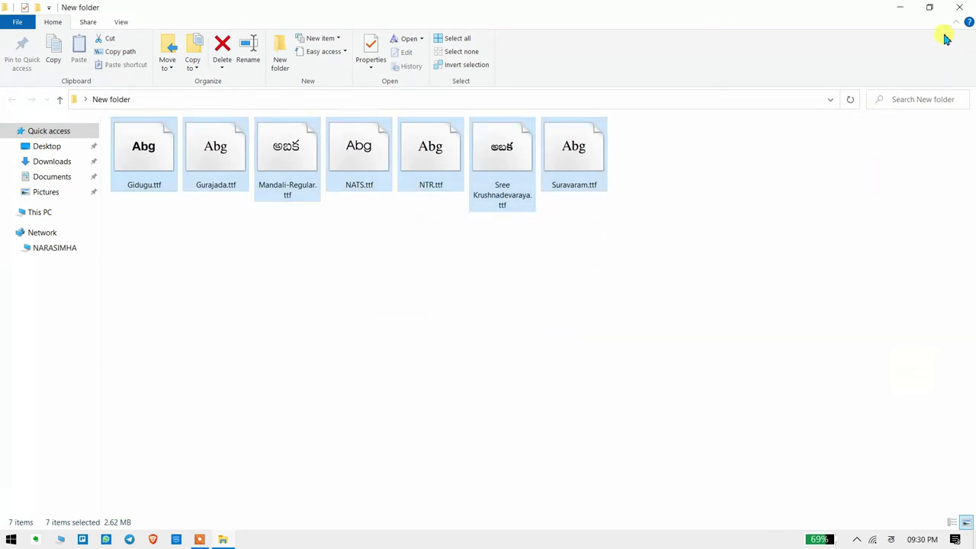
click(959, 9)
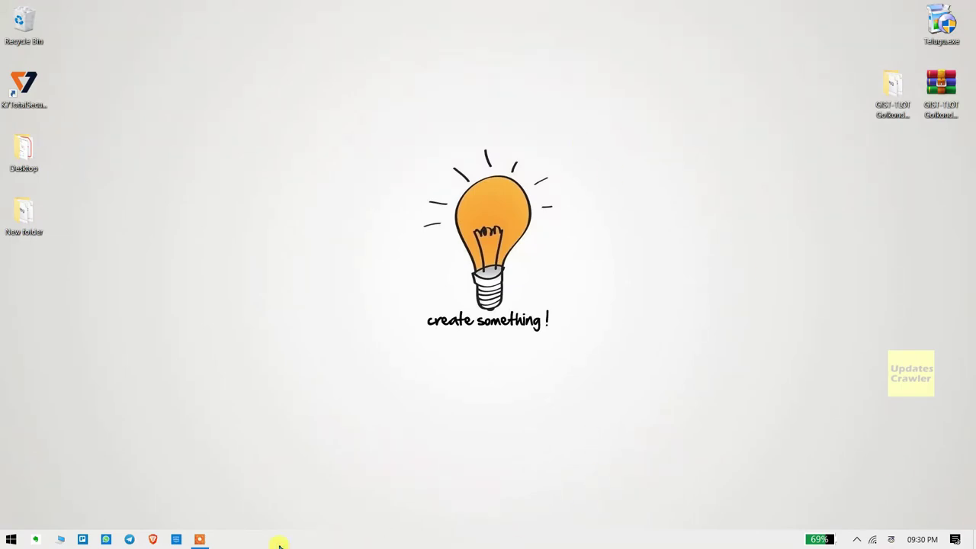
click(199, 539)
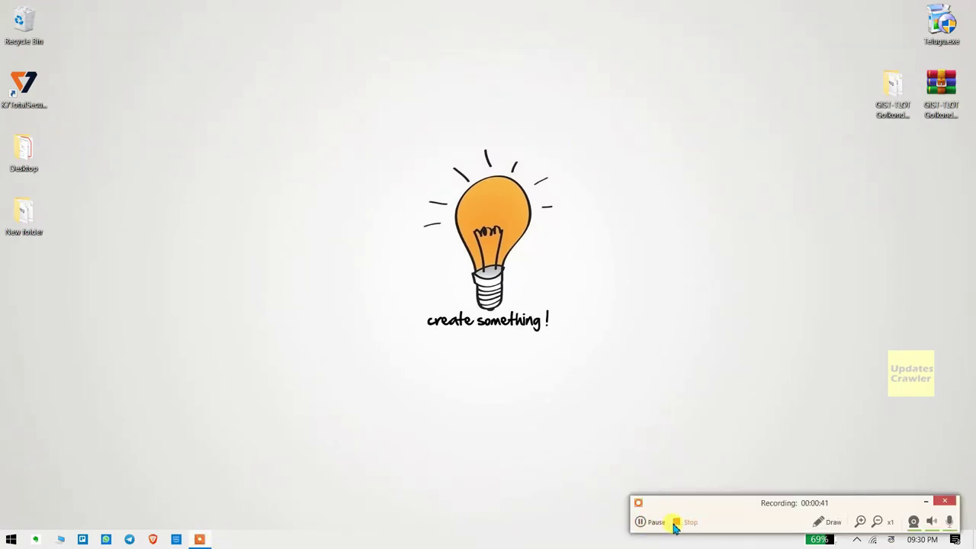